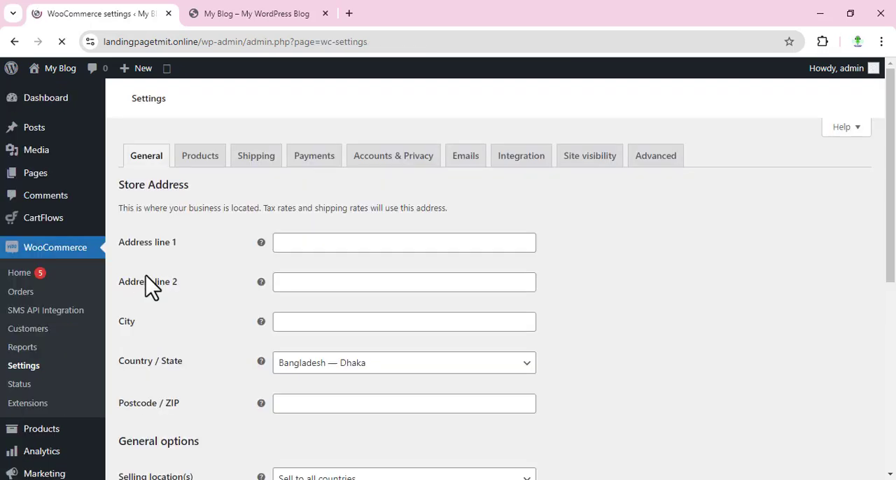
# Review the general store settings from the store address down to the currency options
pyautogui.scroll(-2, 182, 238)
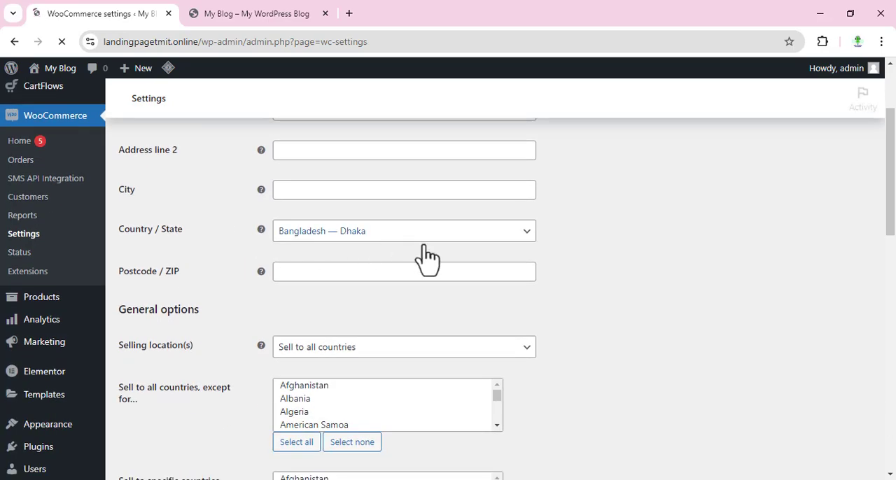
pyautogui.scroll(-3, 542, 302)
pyautogui.scroll(-2, 548, 301)
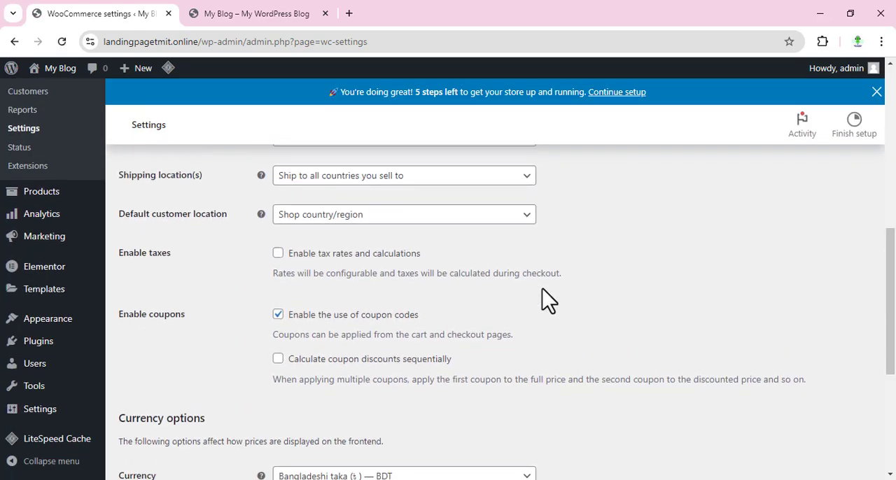
pyautogui.scroll(-3, 546, 301)
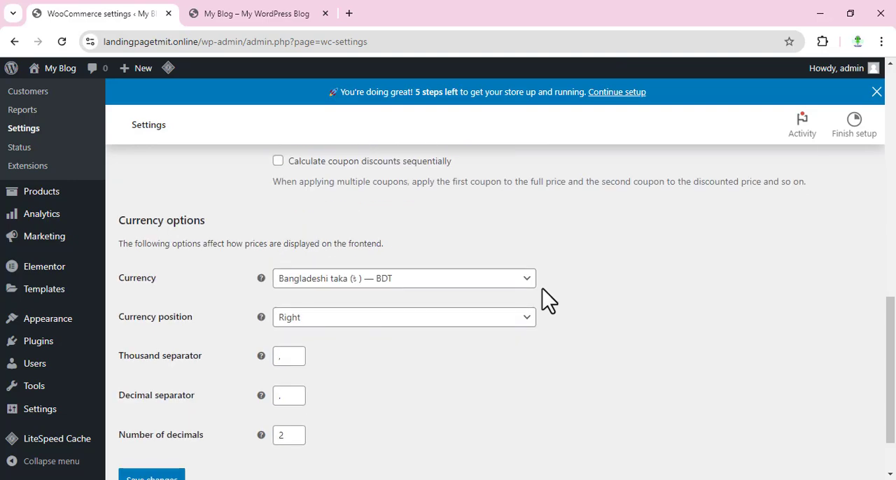
pyautogui.scroll(8, 357, 371)
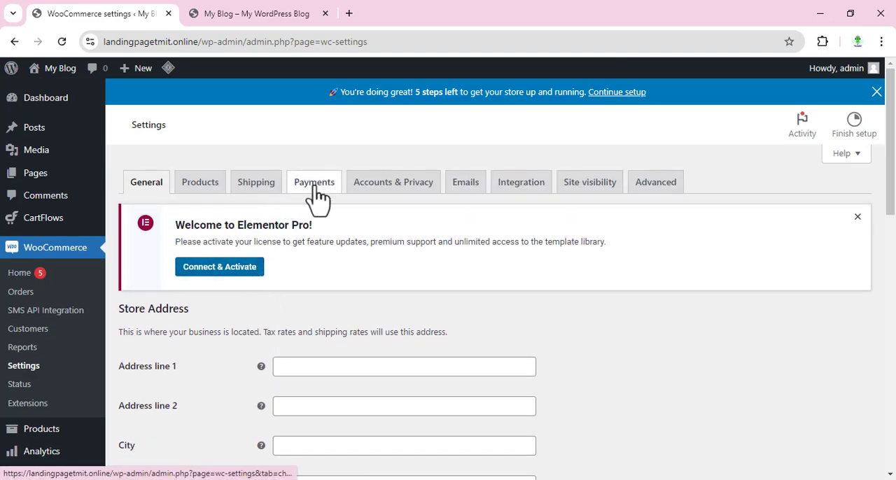
# Delete the Bangladesh shipping zone and dismiss the shipping zones tour
pyautogui.click(256, 189)
pyautogui.scroll(-3, 296, 212)
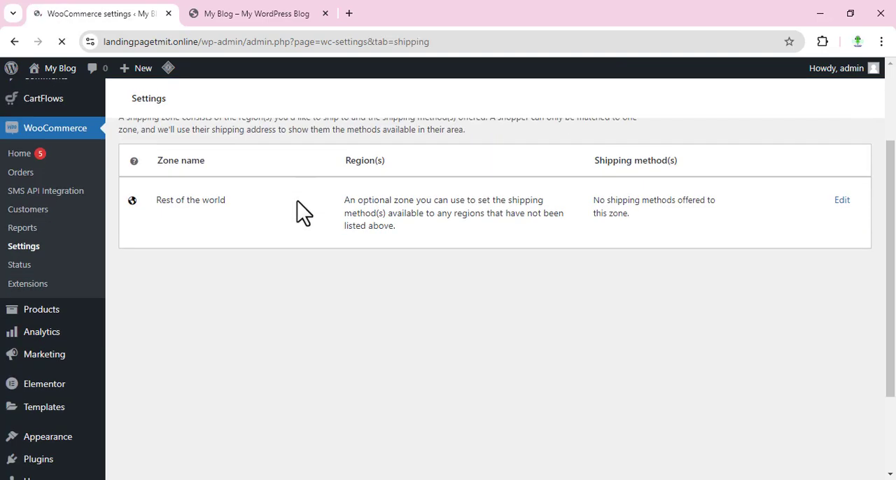
pyautogui.scroll(1, 860, 350)
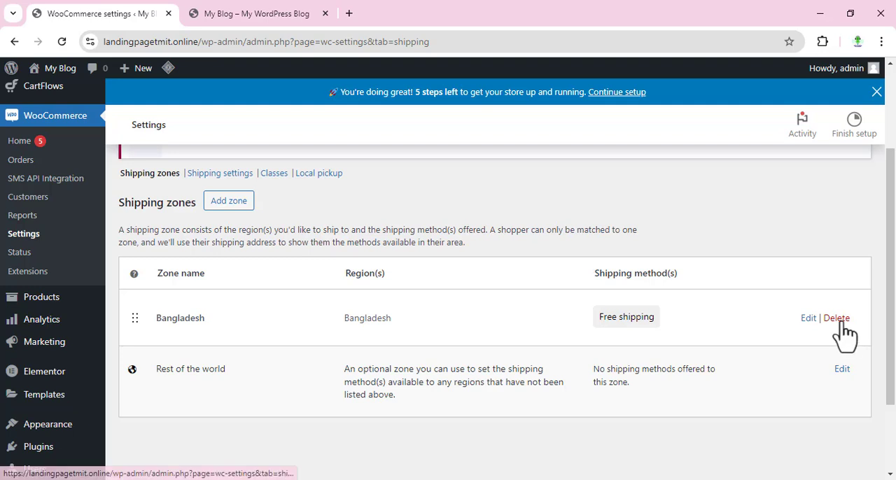
pyautogui.click(839, 322)
pyautogui.click(506, 140)
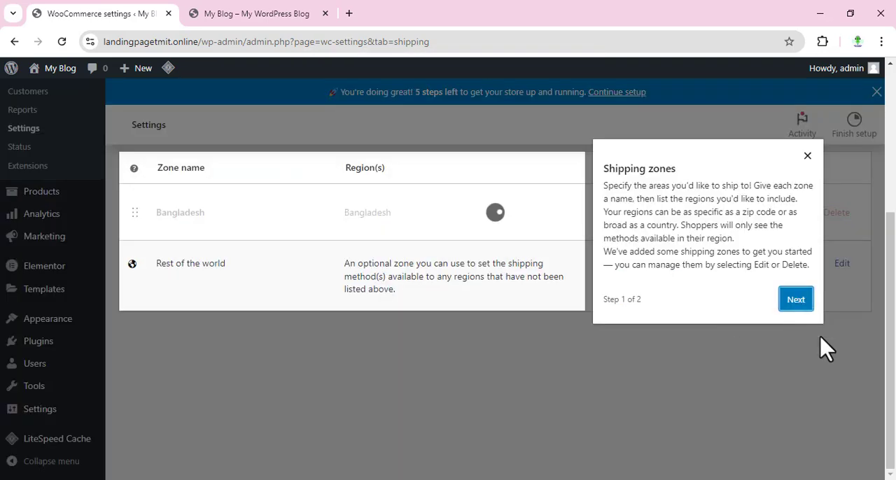
pyautogui.click(806, 130)
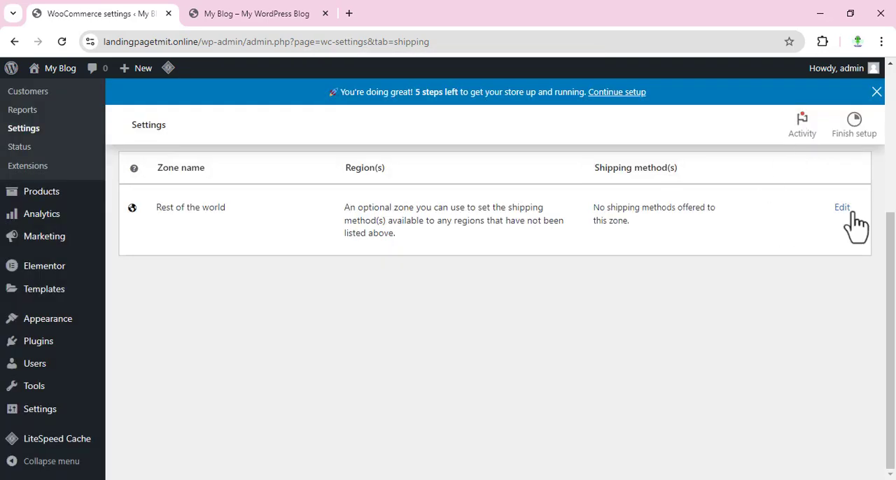
# Add a flat rate shipping method named "Inside Dhaka" to the Rest of the world zone
pyautogui.click(842, 209)
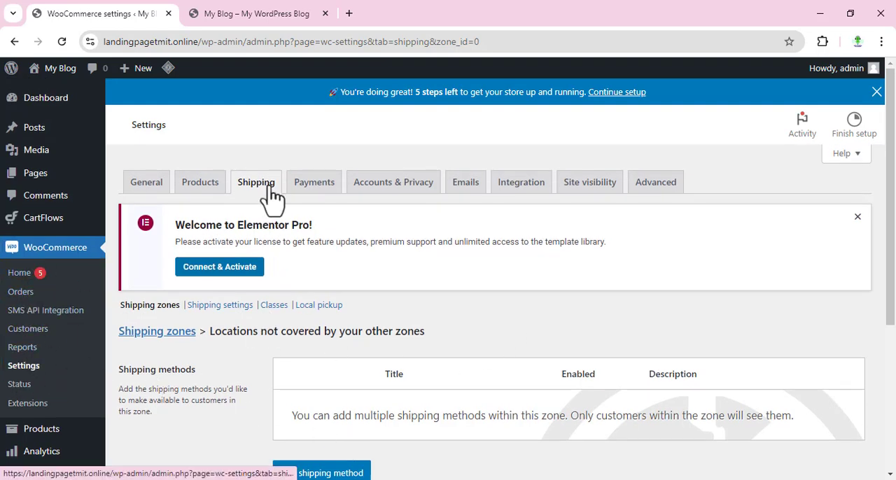
pyautogui.scroll(-1, 350, 307)
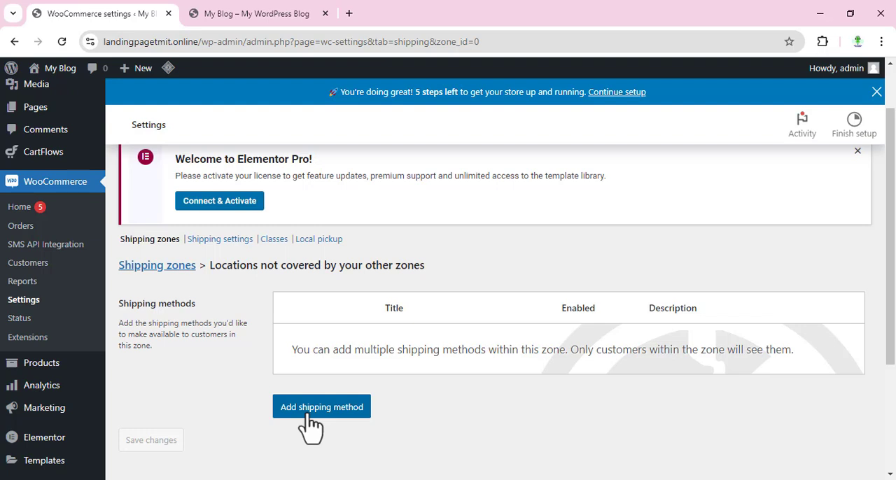
pyautogui.click(311, 413)
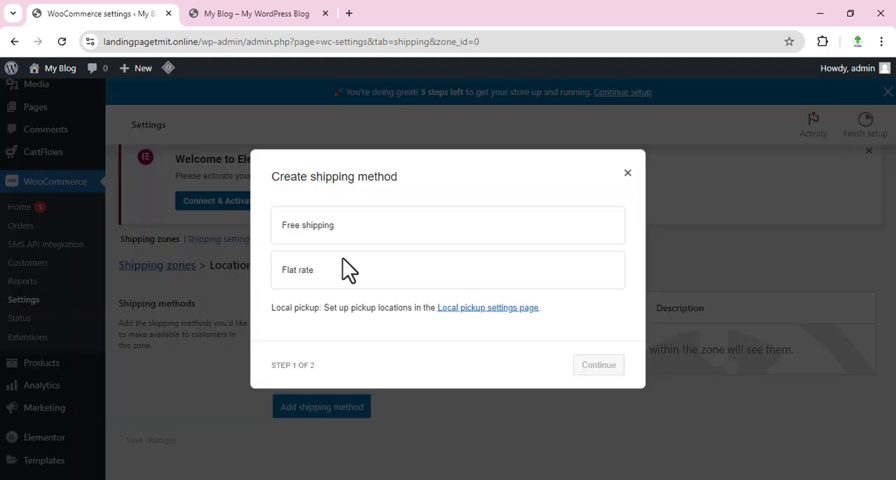
pyautogui.click(337, 277)
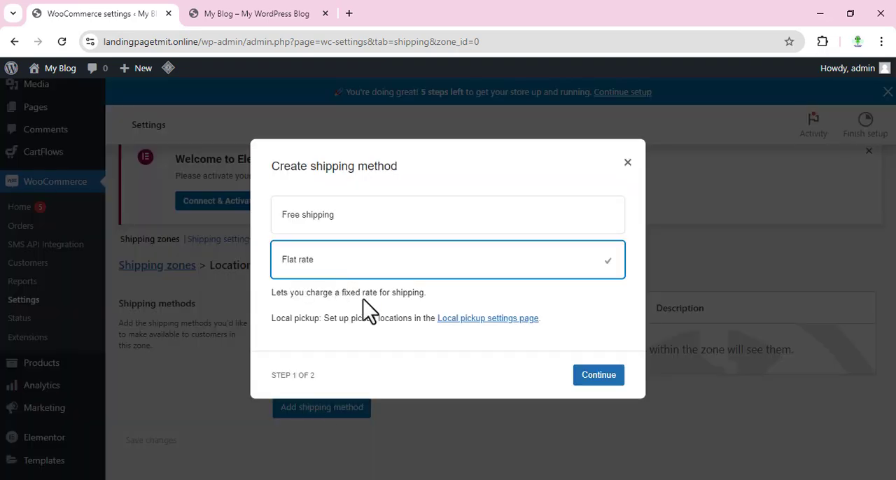
pyautogui.click(594, 378)
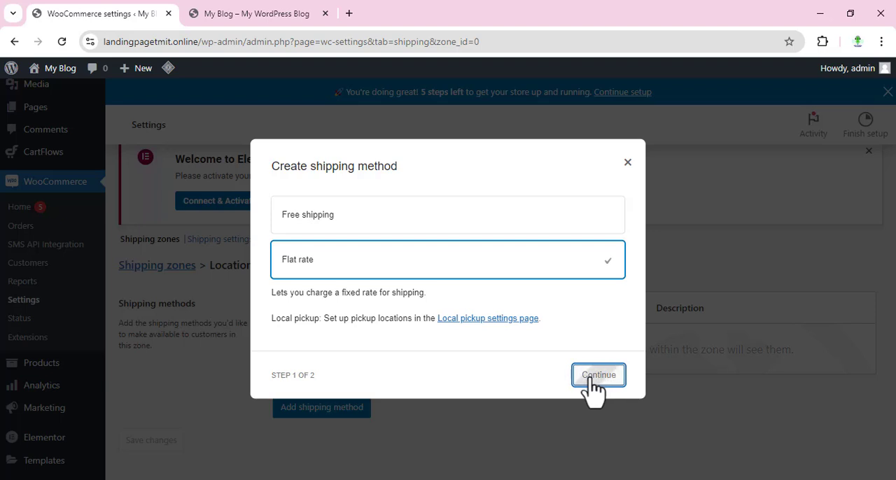
pyautogui.moveTo(324, 194); pyautogui.dragTo(236, 209)
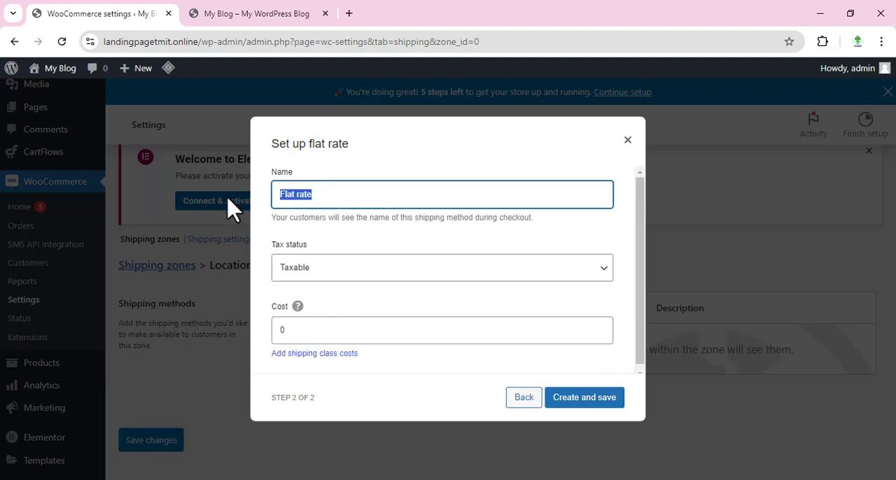
pyautogui.press('BackSpace')
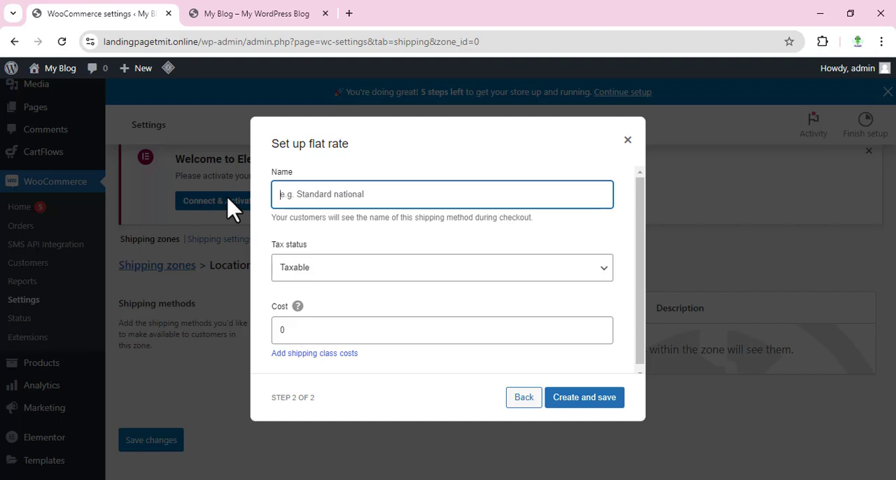
pyautogui.write('Inside Dhaka')
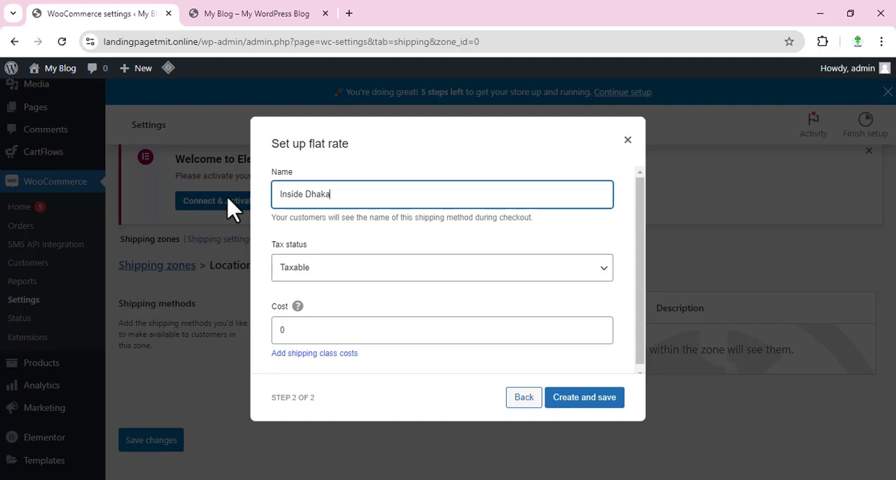
pyautogui.doubleClick(283, 330)
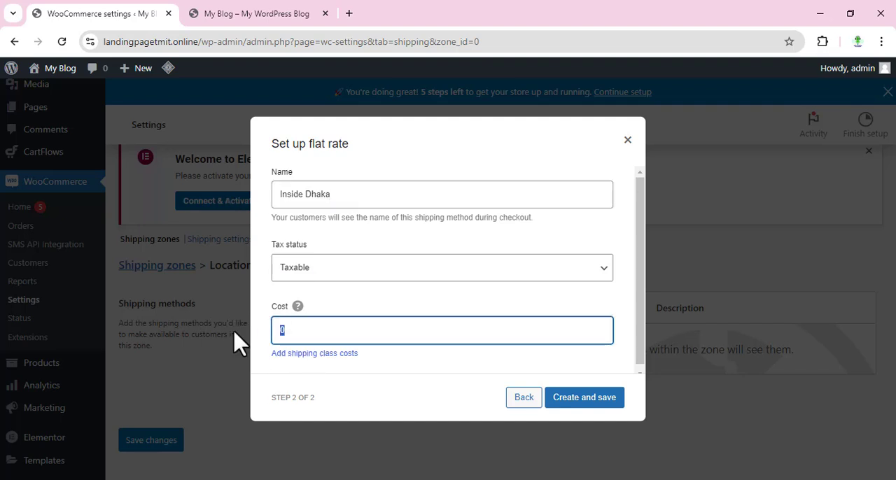
pyautogui.click(589, 400)
# Add a second flat rate shipping method named "Outside Dhaka" to the same zone
pyautogui.click(324, 414)
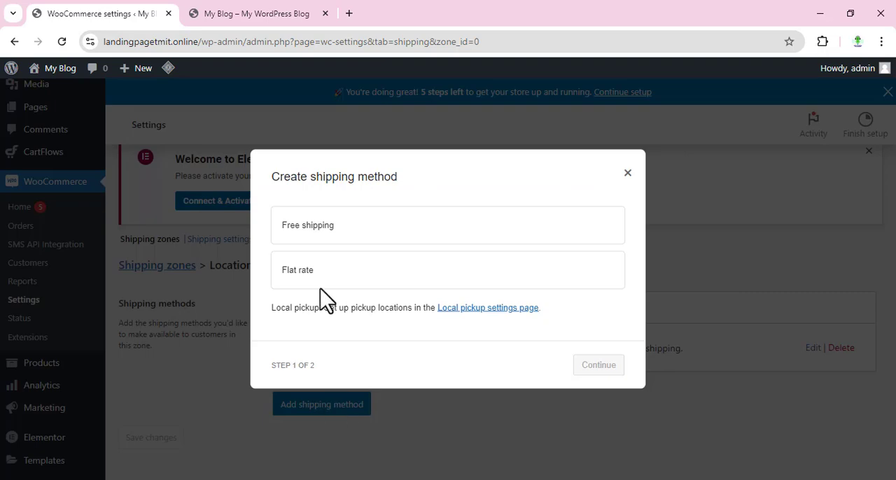
pyautogui.click(323, 279)
pyautogui.click(619, 381)
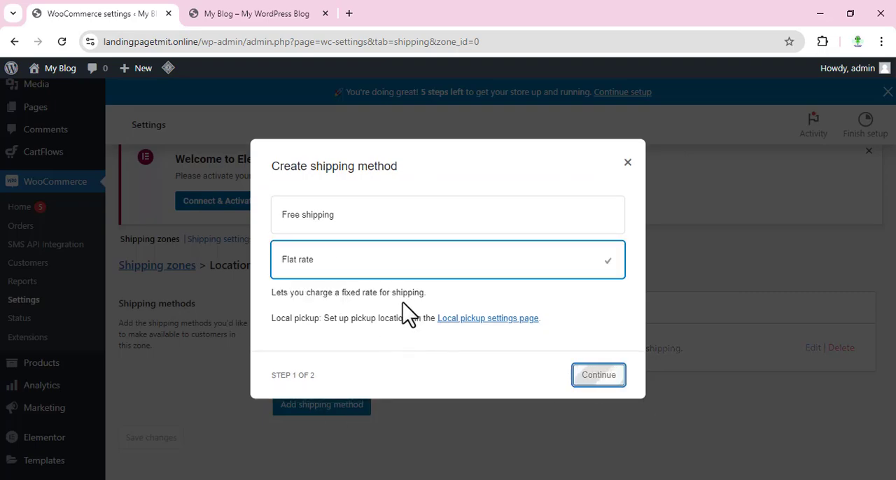
pyautogui.moveTo(312, 201); pyautogui.dragTo(223, 211)
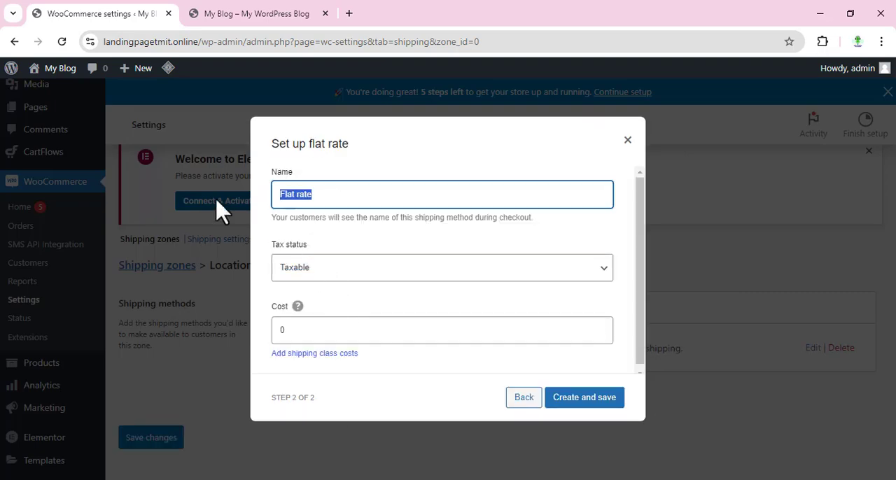
pyautogui.write('Outside Dhaka')
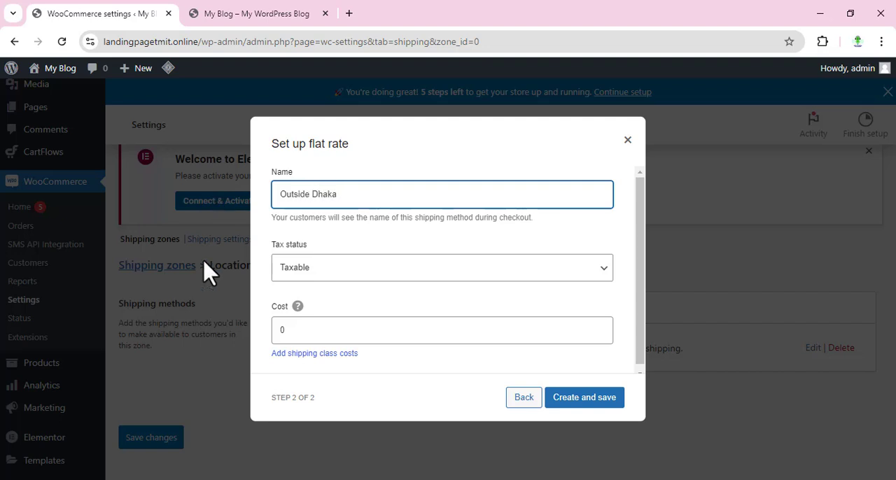
pyautogui.moveTo(317, 326); pyautogui.dragTo(245, 344)
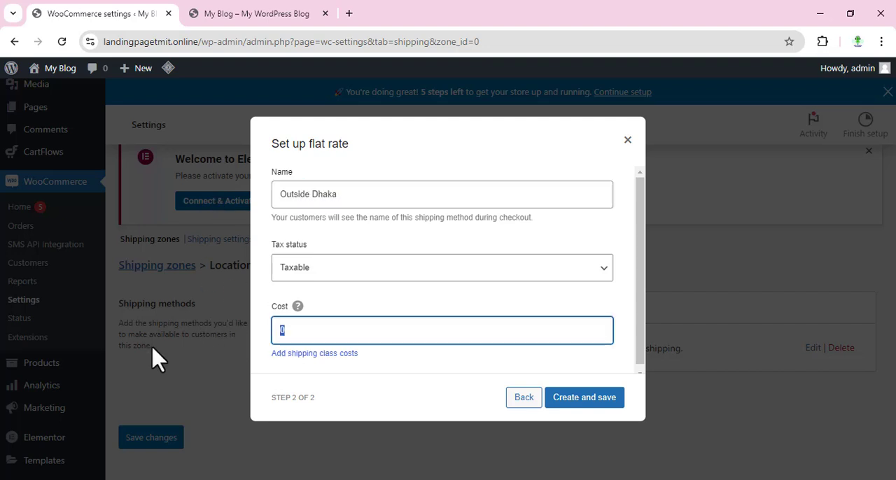
pyautogui.click(584, 398)
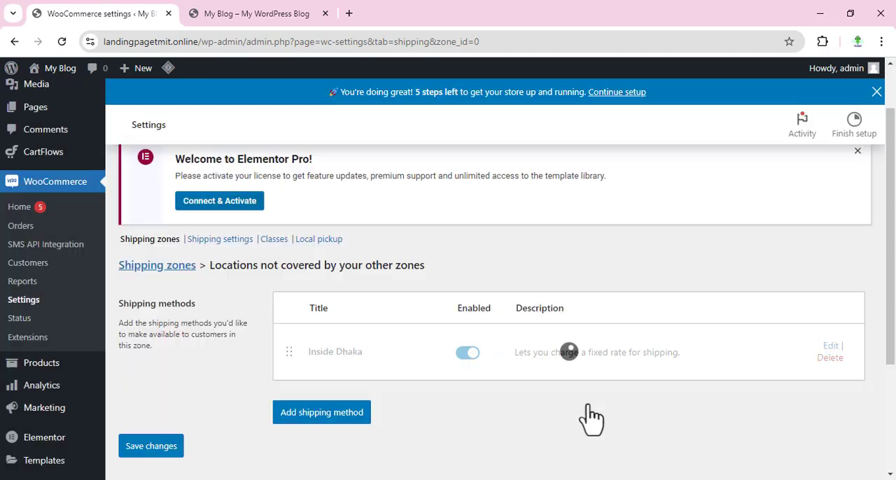
pyautogui.scroll(1, 366, 320)
pyautogui.scroll(-3, 370, 334)
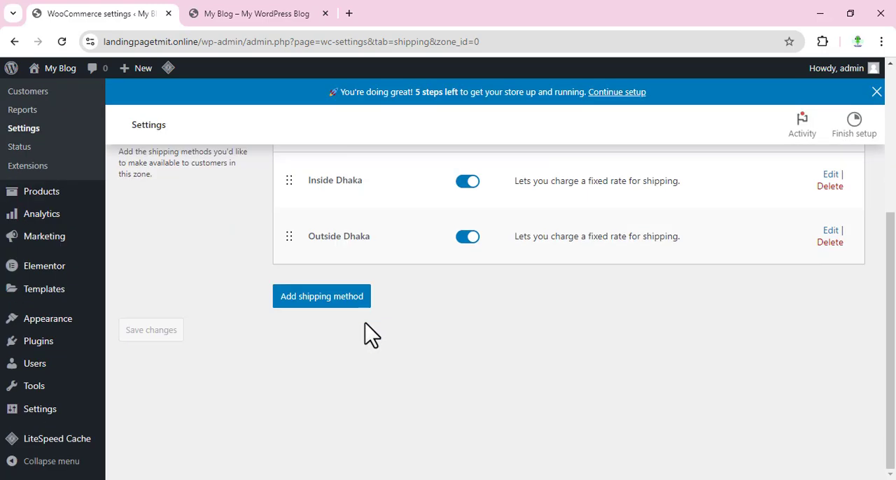
# Enable Cash on delivery in the store's payment methods
pyautogui.scroll(3, 380, 341)
pyautogui.click(315, 193)
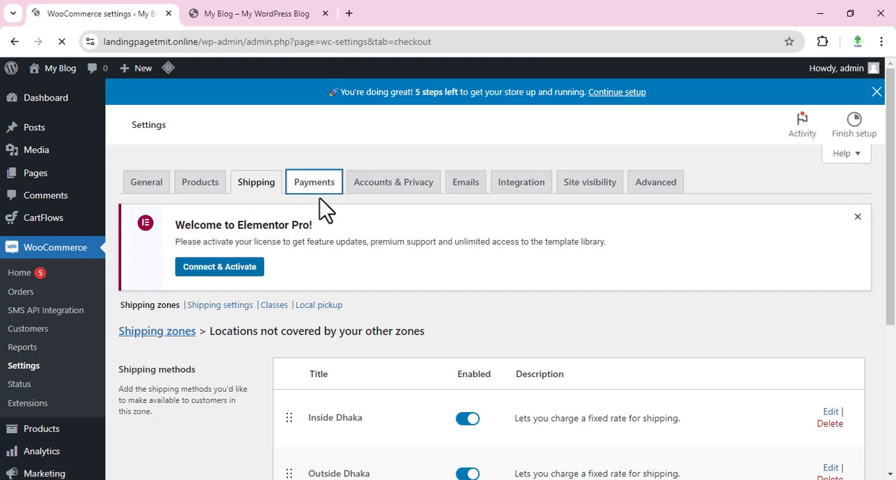
pyautogui.scroll(-5, 326, 210)
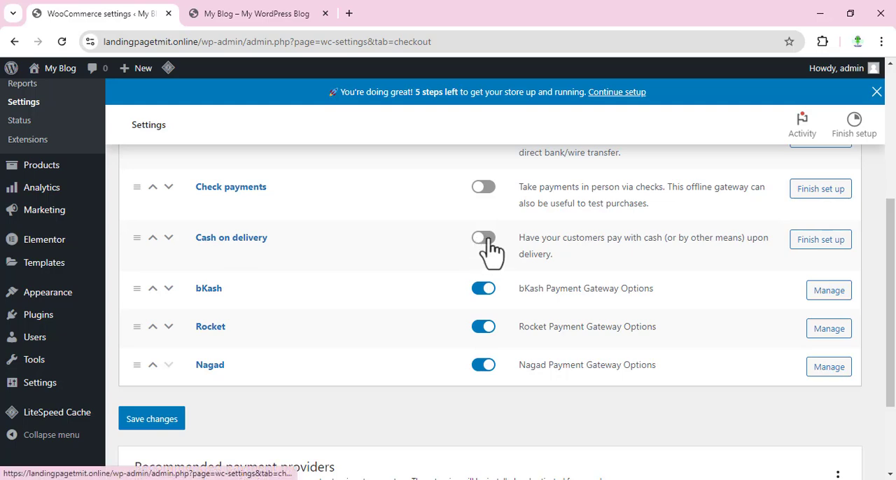
pyautogui.scroll(2, 486, 242)
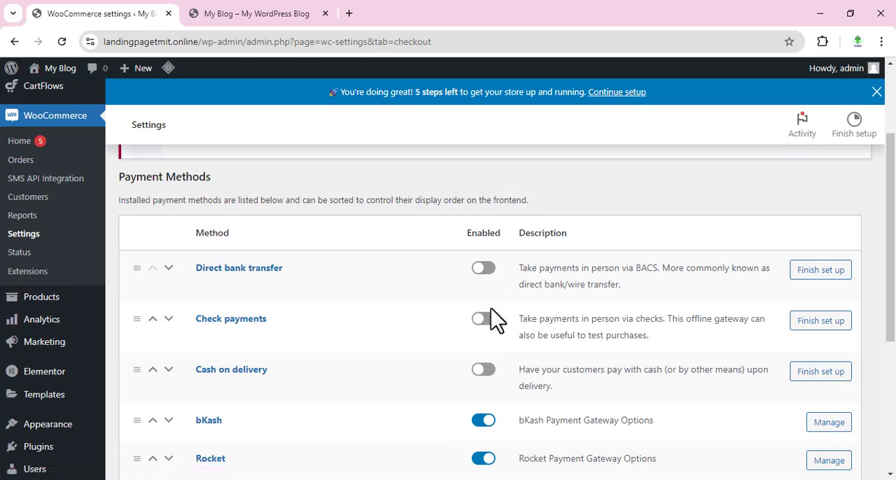
pyautogui.scroll(-1, 494, 320)
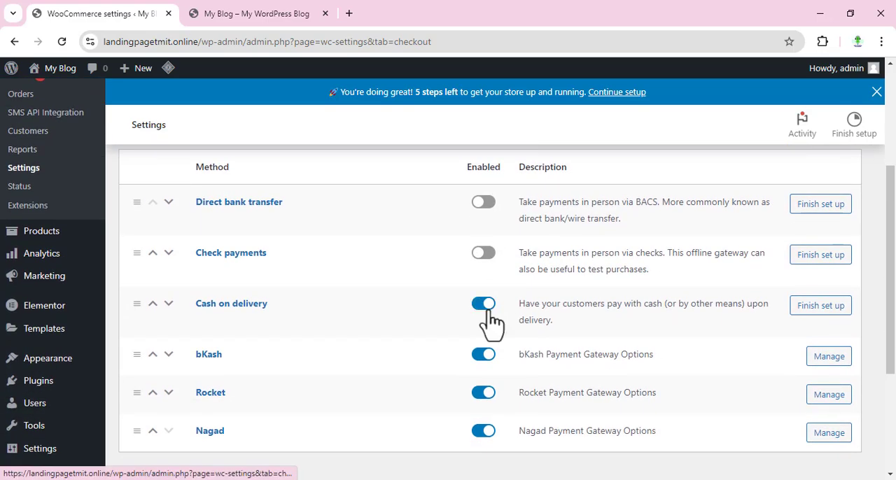
# Enable Cash on delivery for the Inside Dhaka and Outside Dhaka shipping methods and save the settings
pyautogui.click(836, 319)
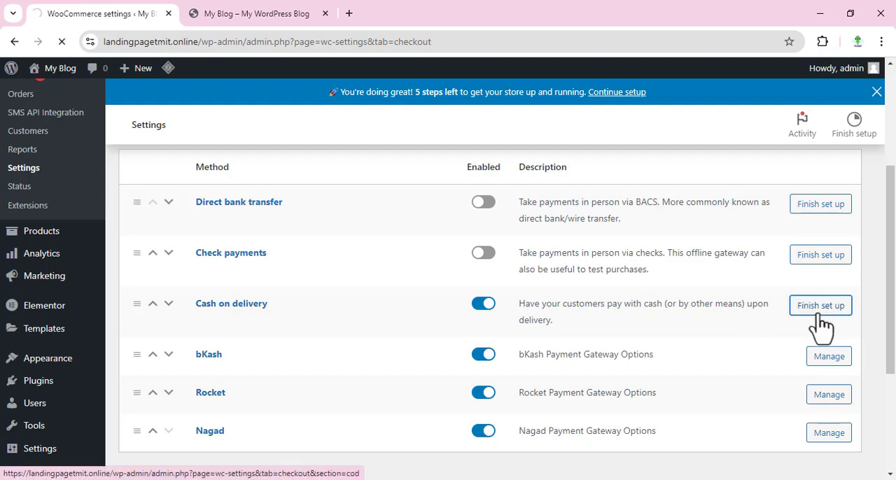
pyautogui.scroll(-3, 690, 273)
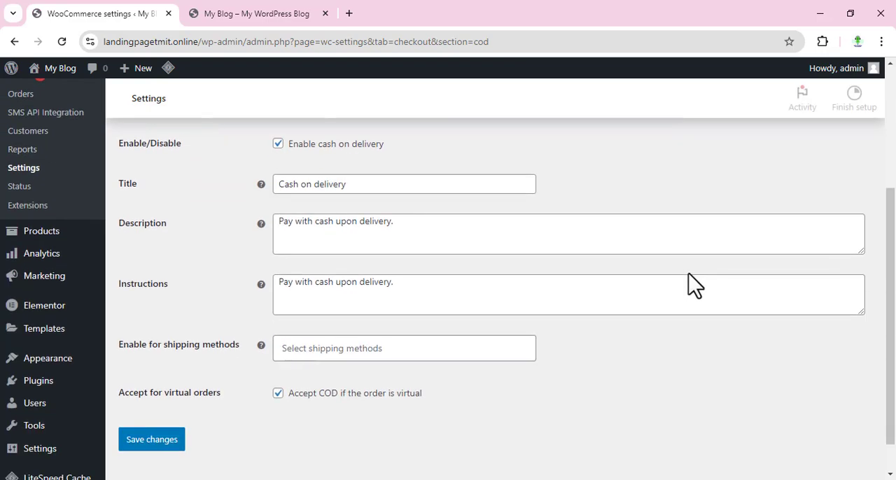
pyautogui.scroll(2, 493, 296)
pyautogui.scroll(-2, 494, 308)
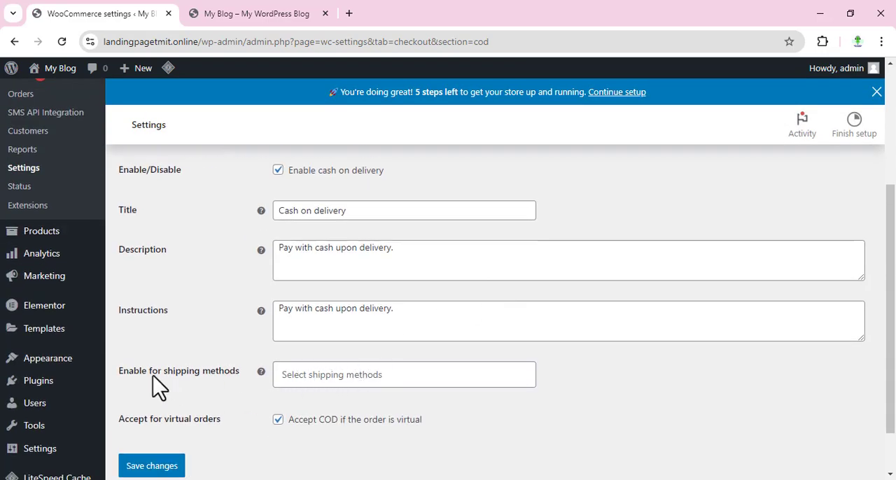
pyautogui.click(311, 375)
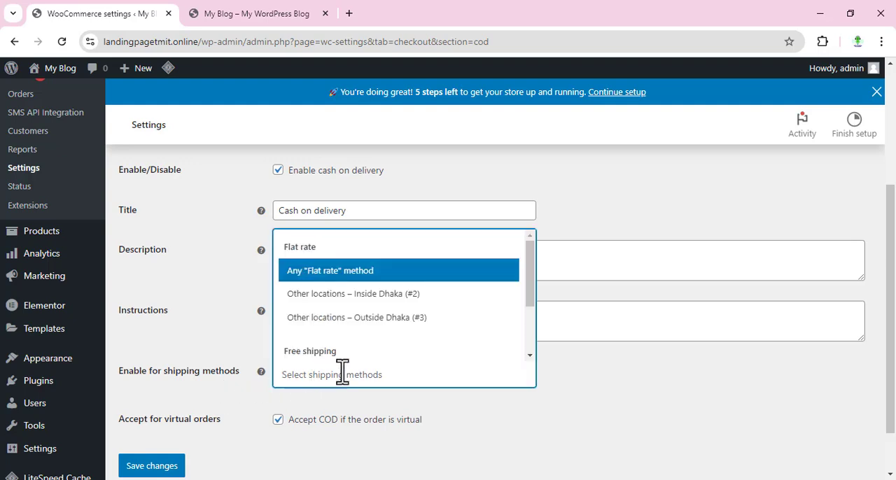
pyautogui.click(381, 295)
pyautogui.click(417, 386)
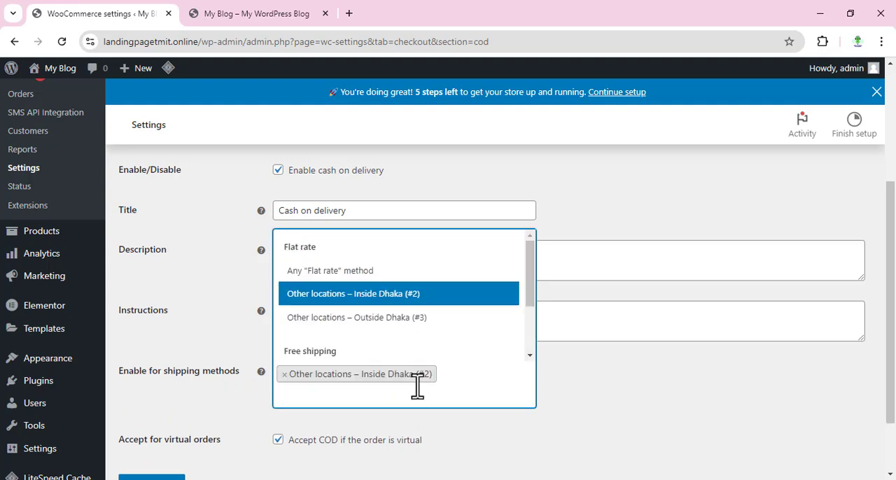
pyautogui.click(395, 317)
pyautogui.scroll(-3, 620, 317)
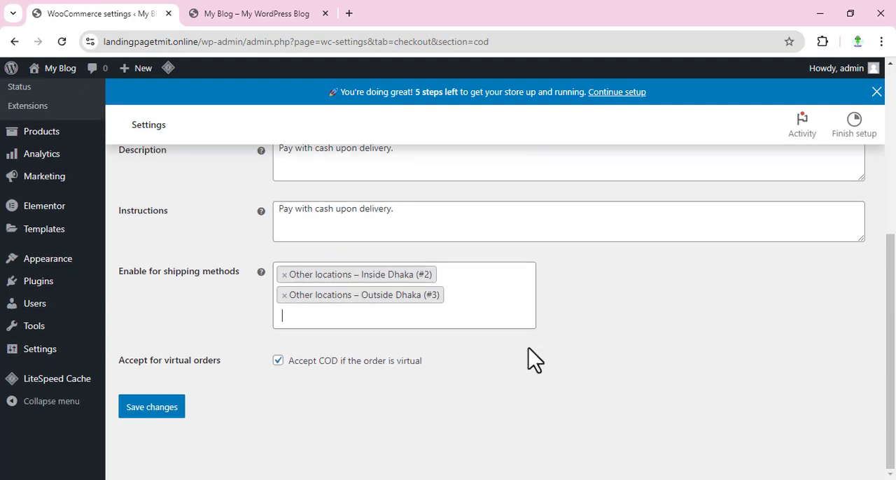
pyautogui.click(158, 409)
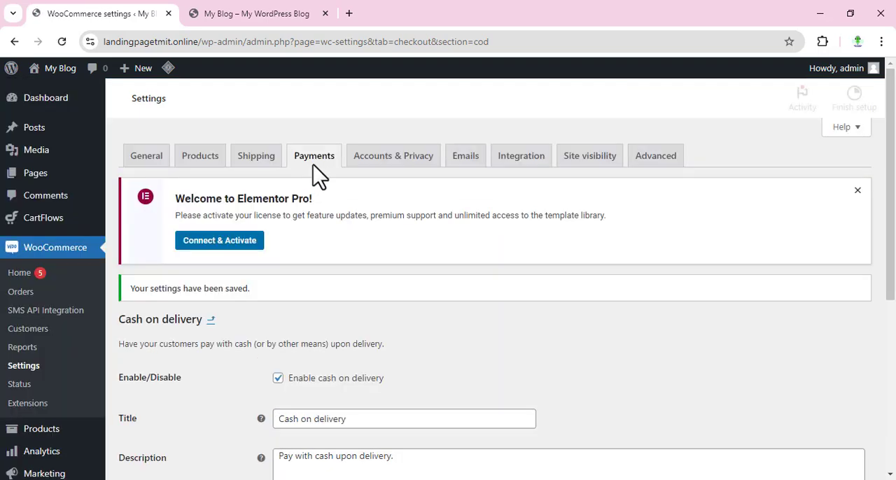
# Open the bKash payment method's settings from the payment methods list and set its account type to Personal
pyautogui.click(314, 183)
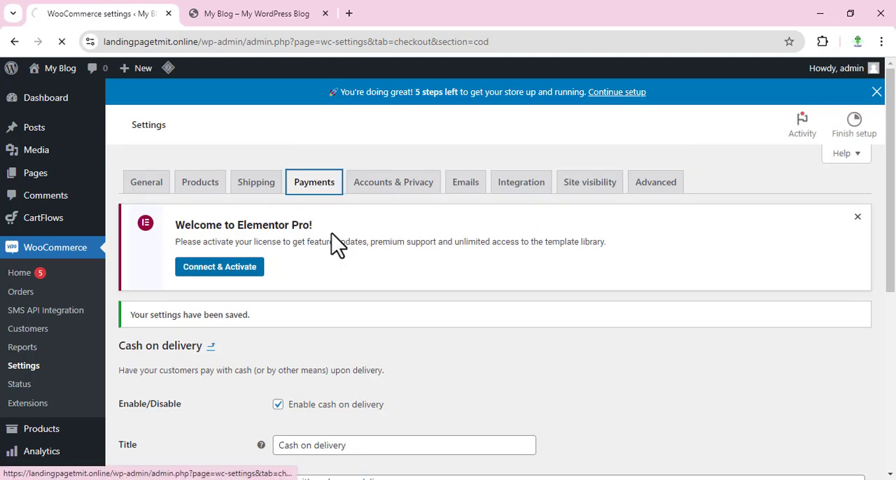
pyautogui.scroll(-2, 371, 284)
pyautogui.scroll(-2, 373, 285)
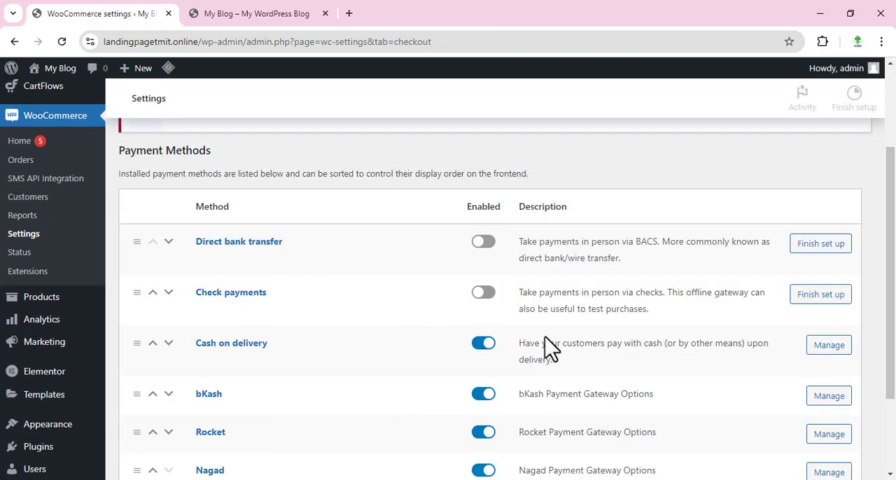
pyautogui.scroll(-1, 770, 370)
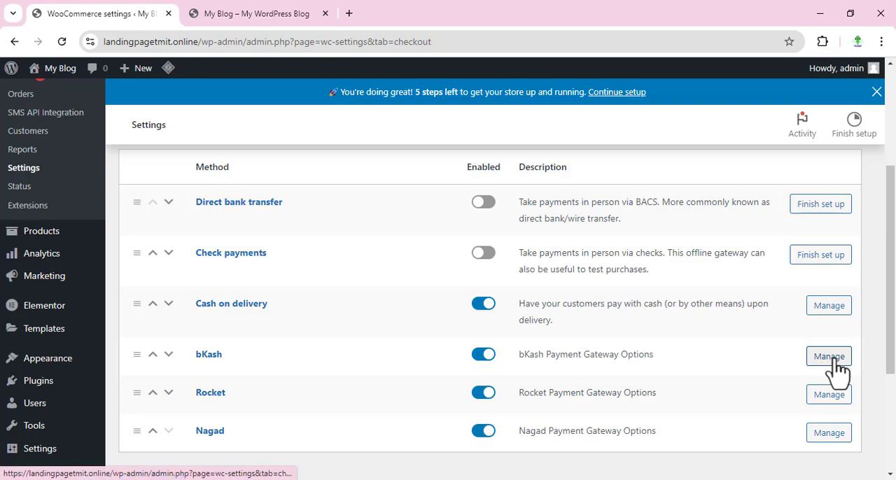
pyautogui.click(835, 359)
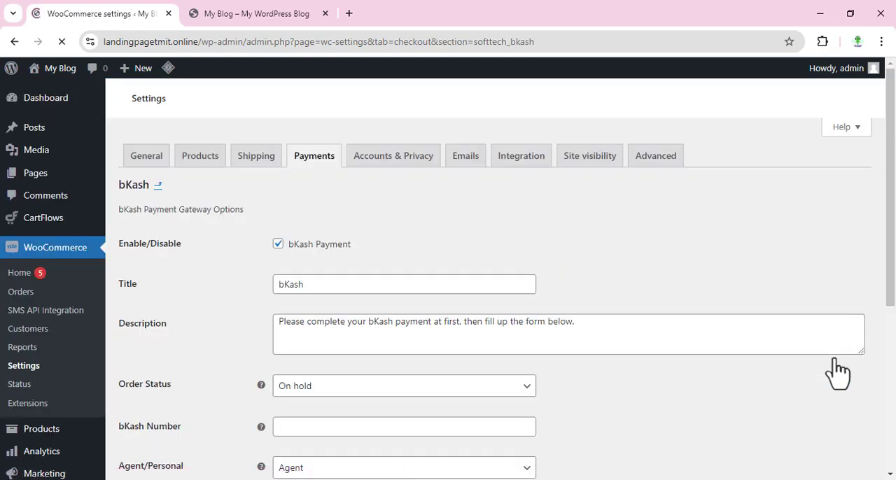
pyautogui.scroll(-2, 426, 280)
pyautogui.scroll(-2, 423, 280)
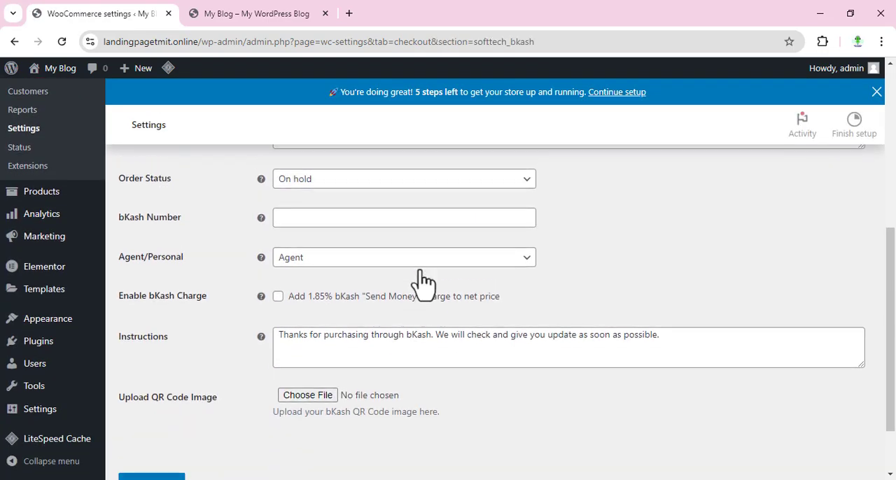
pyautogui.click(374, 258)
pyautogui.click(359, 301)
# Enable the 1.85% bKash "Send Money" charge, enter the bKash account number and save the settings
pyautogui.scroll(1, 310, 260)
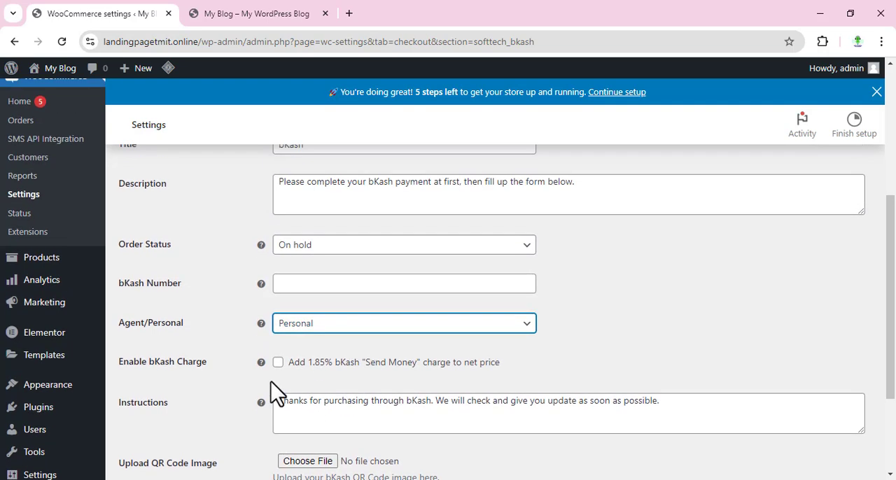
pyautogui.click(278, 363)
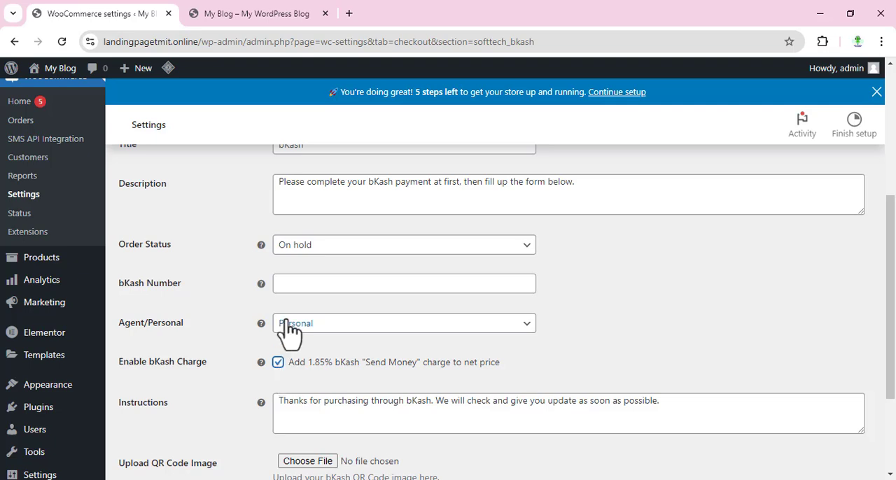
pyautogui.click(298, 284)
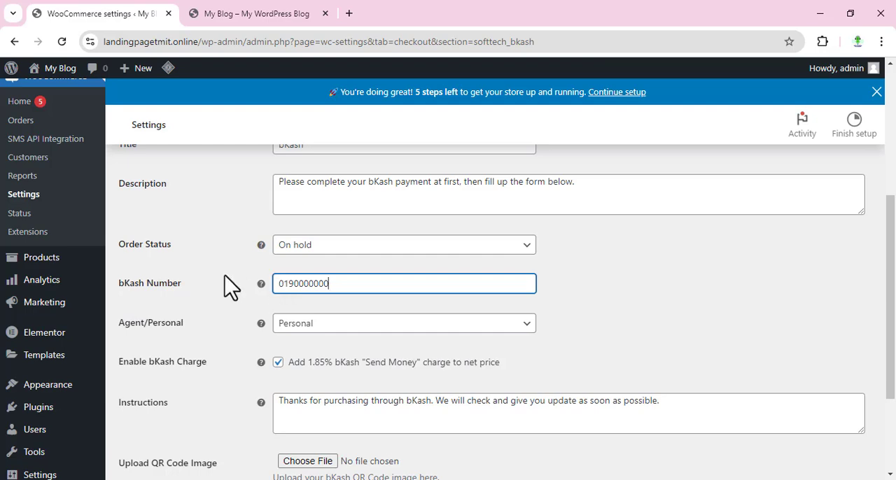
pyautogui.scroll(-2, 234, 285)
pyautogui.click(175, 412)
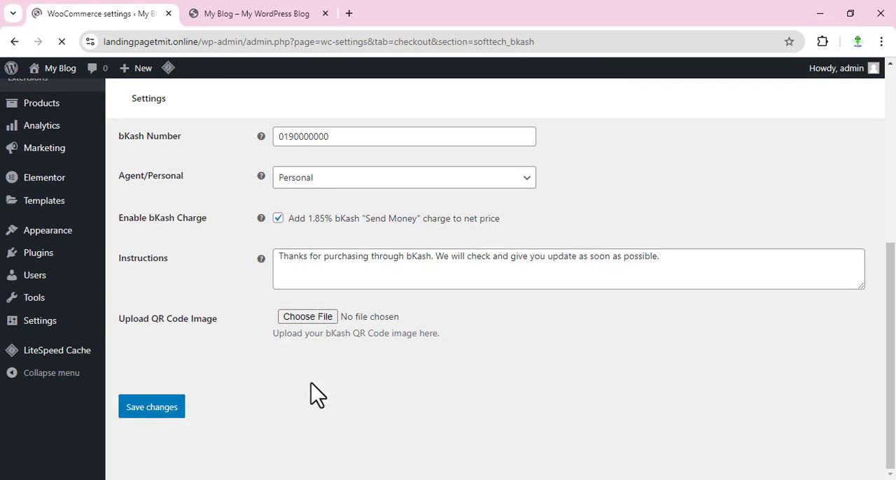
# Return to the payment methods list, open the Rocket settings and set the account type to Personal
pyautogui.scroll(1, 301, 332)
pyautogui.scroll(5, 319, 377)
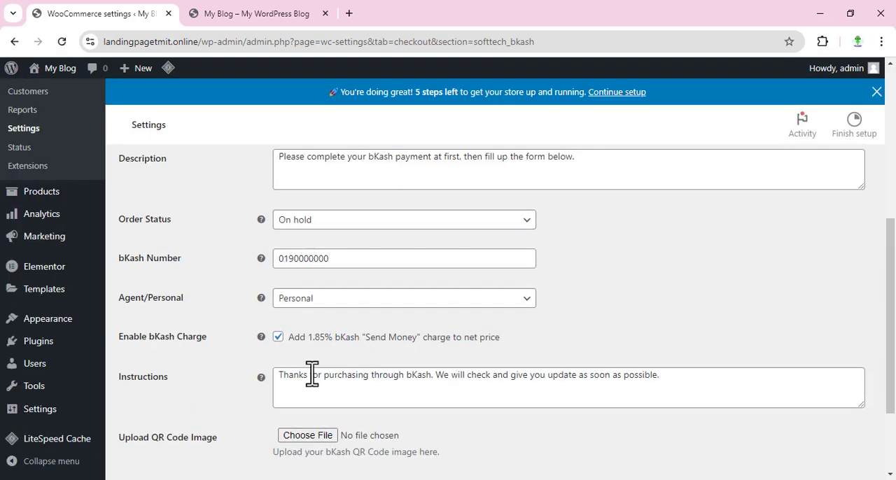
pyautogui.click(308, 188)
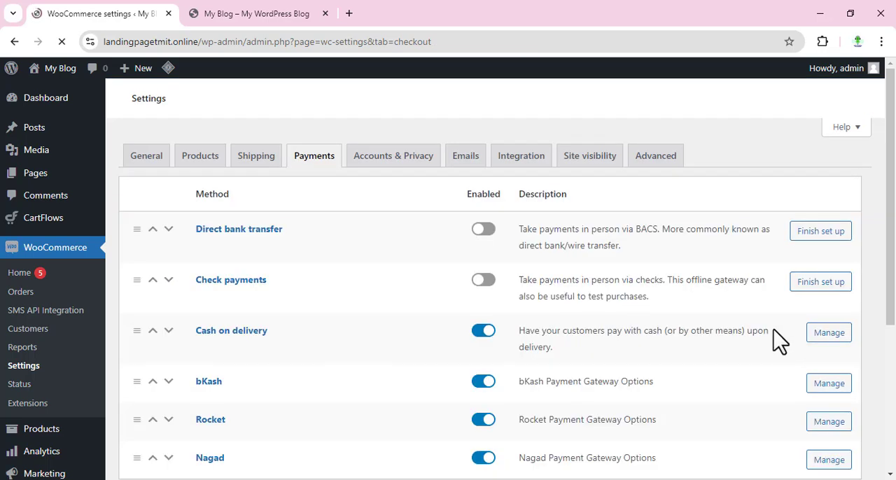
pyautogui.scroll(-2, 776, 343)
pyautogui.scroll(-3, 830, 386)
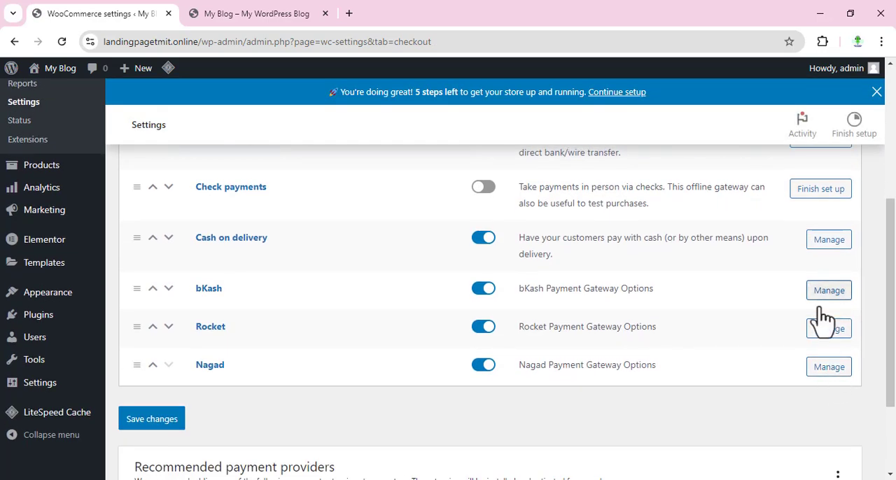
pyautogui.click(827, 333)
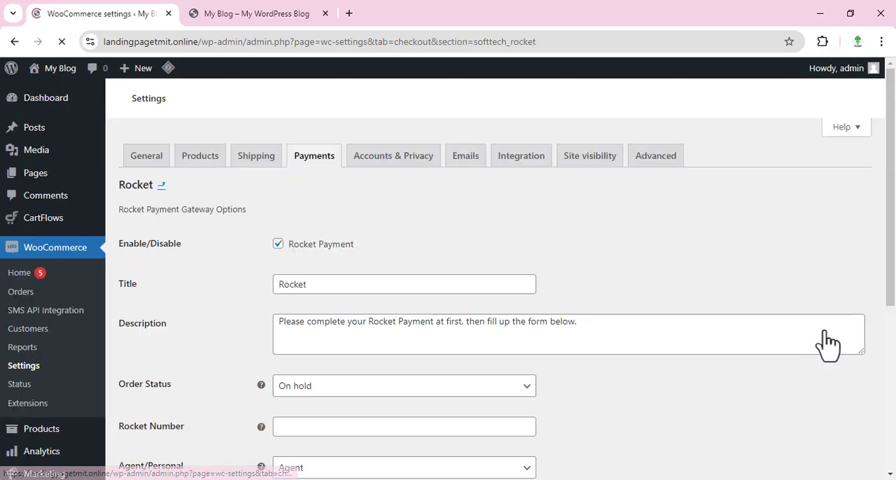
pyautogui.scroll(-5, 462, 314)
pyautogui.scroll(3, 459, 316)
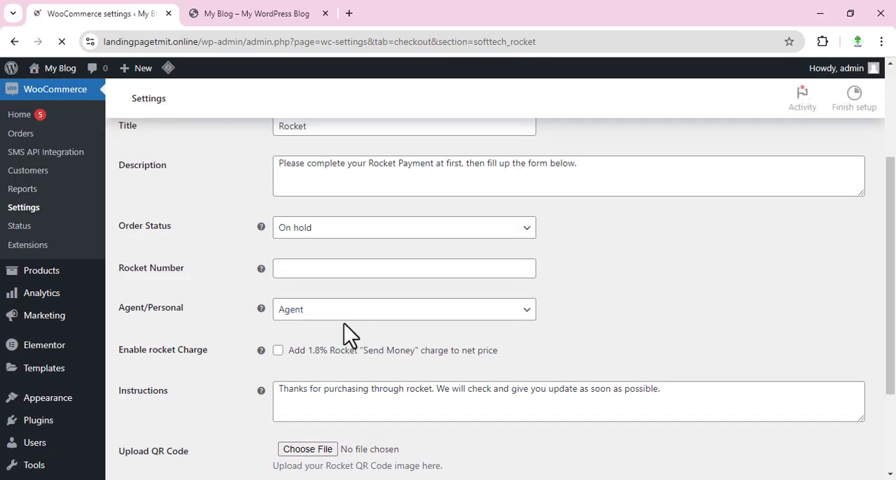
pyautogui.click(327, 432)
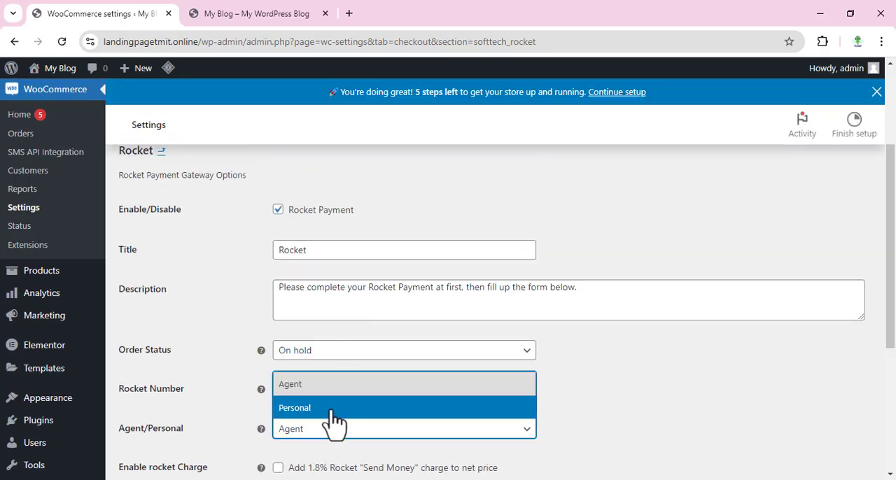
pyautogui.click(330, 422)
# Enter the Rocket account number, enable the 1.8% Rocket "Send Money" charge and save the settings
pyautogui.click(304, 391)
pyautogui.write('01900000')
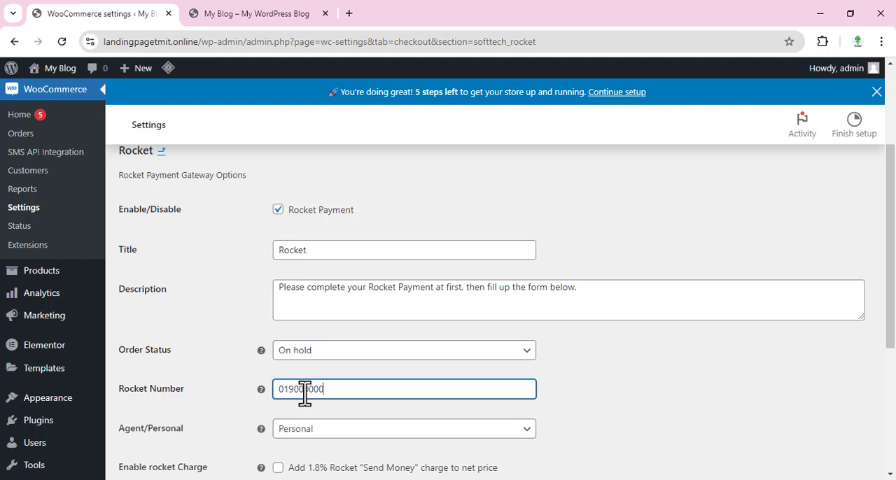
pyautogui.scroll(-2, 305, 394)
pyautogui.click(278, 336)
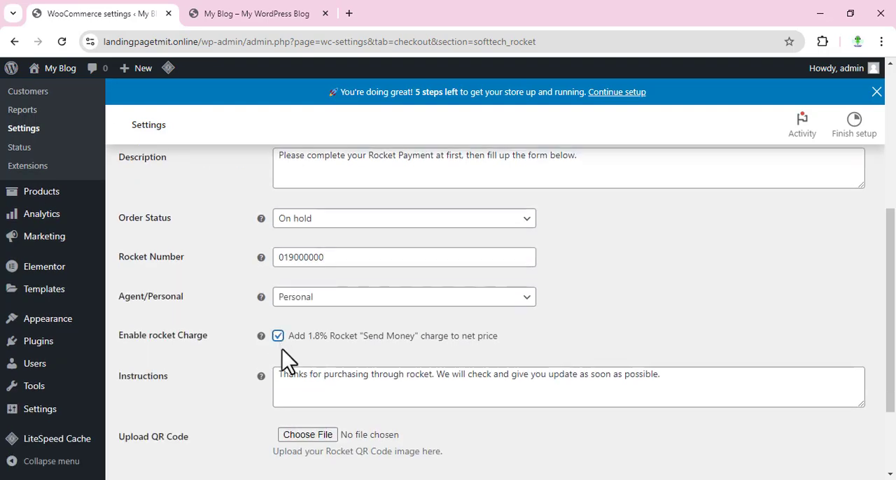
pyautogui.scroll(-2, 254, 430)
pyautogui.click(135, 412)
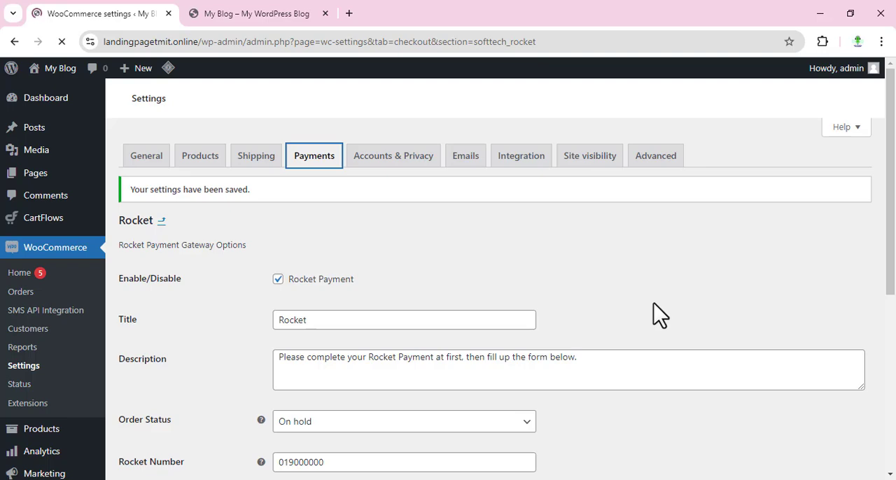
# Open the Nagad payment method's settings from the payment methods list and set its account type to Personal
pyautogui.scroll(-3, 700, 336)
pyautogui.scroll(2, 769, 346)
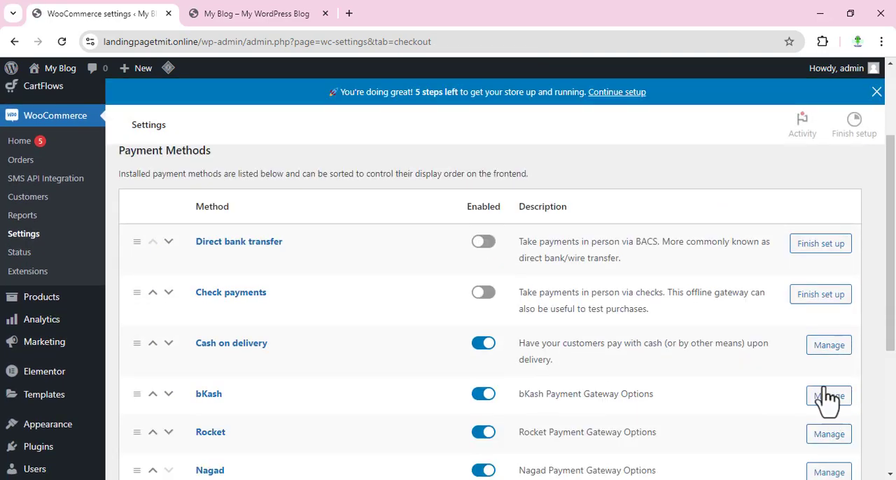
pyautogui.scroll(-3, 829, 371)
pyautogui.click(828, 301)
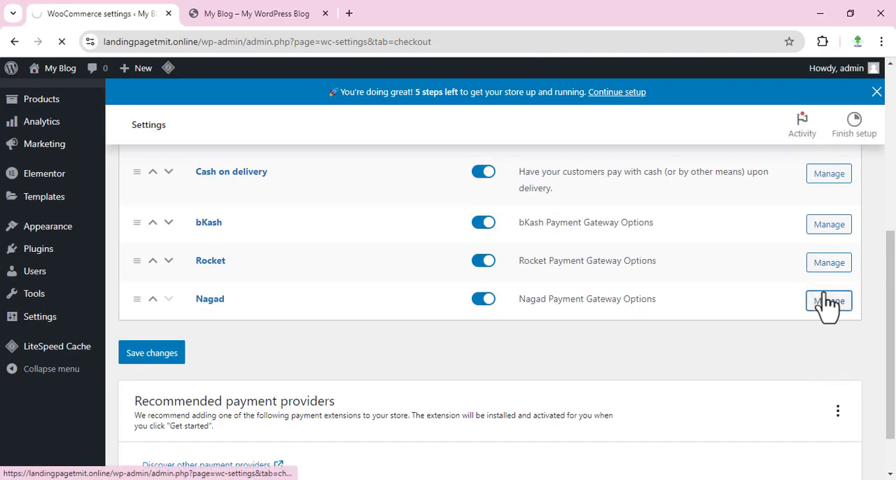
pyautogui.scroll(-3, 496, 310)
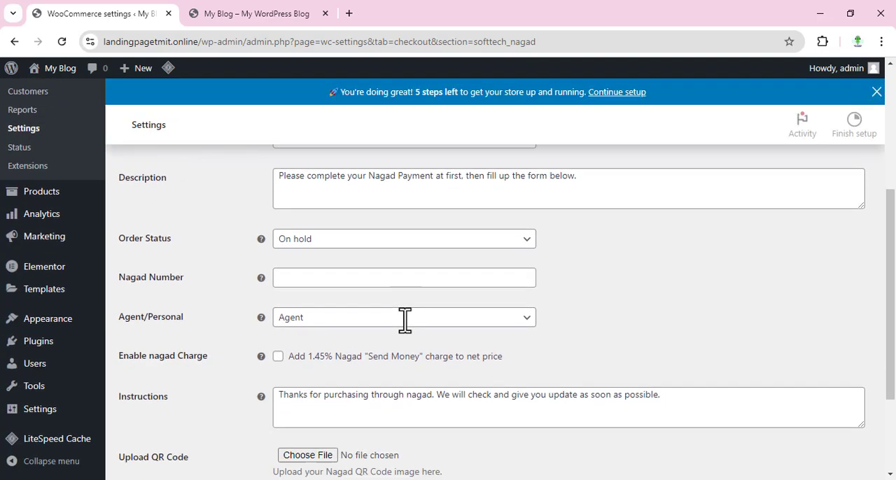
pyautogui.scroll(-1, 404, 320)
pyautogui.click(360, 264)
pyautogui.click(343, 302)
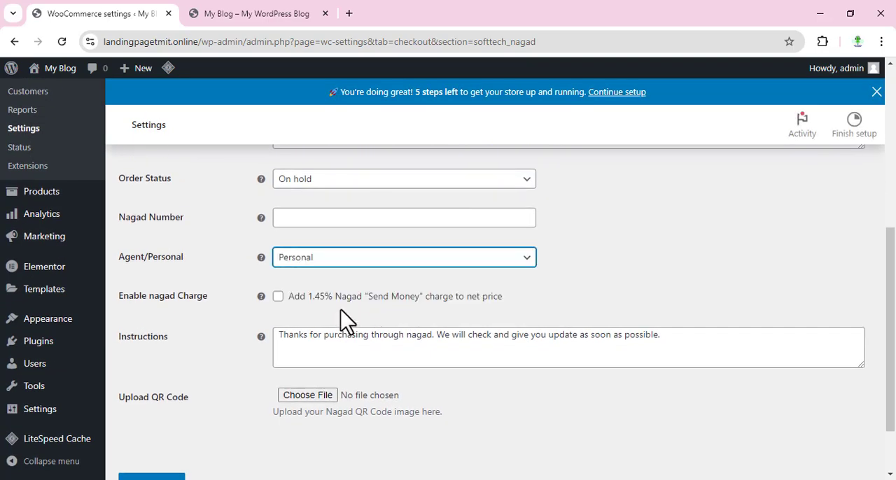
# Enable the 1.45% Nagad "Send Money" charge, enter the Nagad account number and save the settings
pyautogui.click(278, 297)
pyautogui.scroll(2, 440, 349)
pyautogui.click(315, 352)
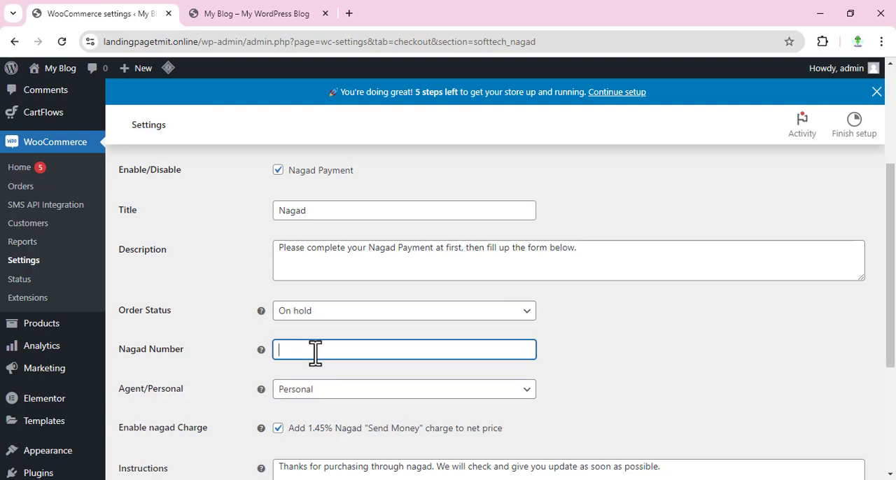
pyautogui.write('0190000000')
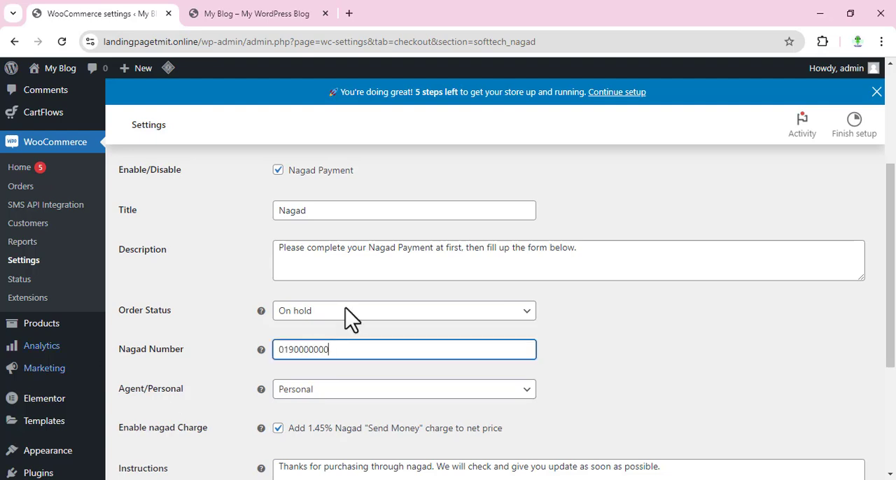
pyautogui.scroll(-3, 346, 316)
pyautogui.click(154, 405)
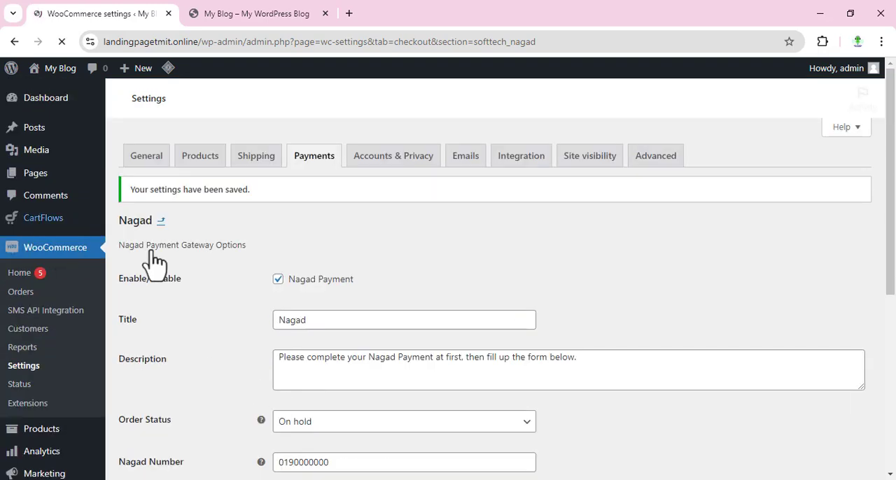
# Open the CartFlows dashboard and review its funnel introduction, revenue overview, recent orders and quick actions
pyautogui.moveTo(77, 217)
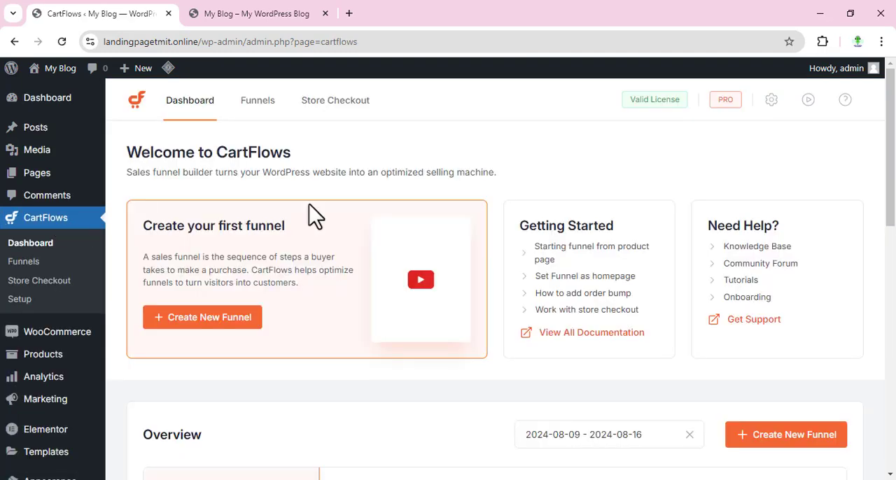
pyautogui.scroll(-3, 557, 222)
pyautogui.scroll(-2, 563, 280)
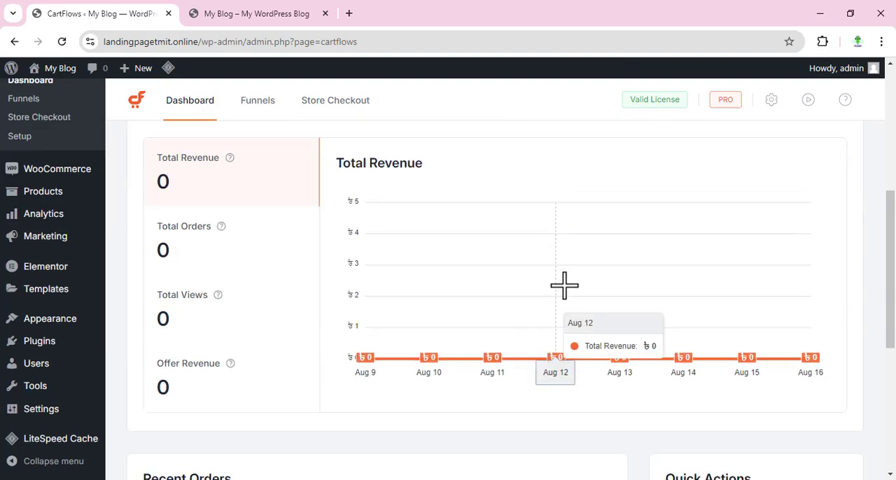
pyautogui.scroll(3, 565, 286)
pyautogui.scroll(1, 568, 290)
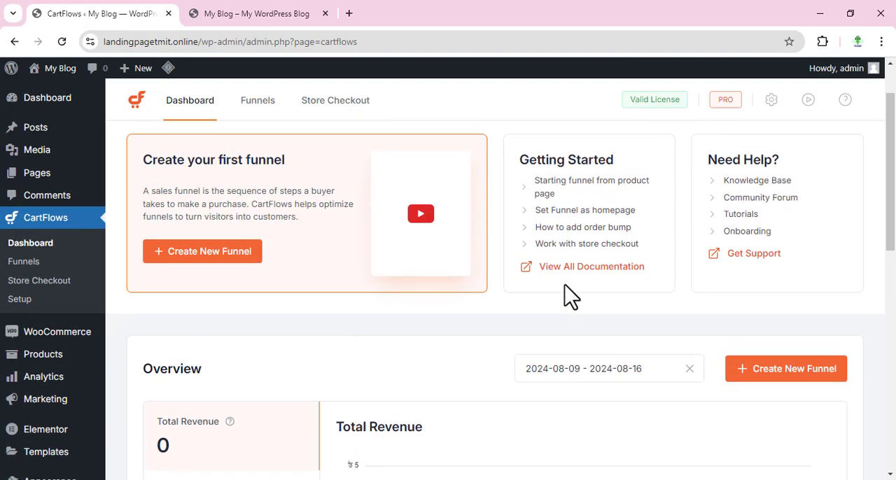
pyautogui.scroll(1, 571, 296)
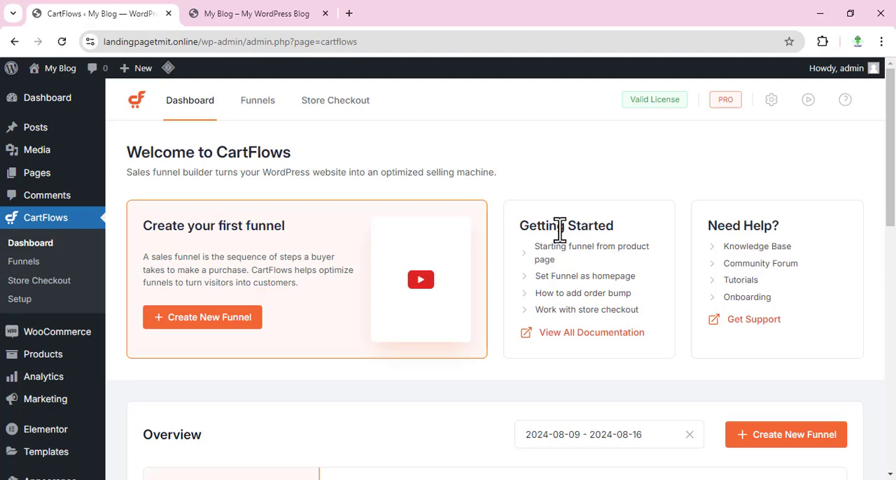
pyautogui.scroll(-8, 560, 227)
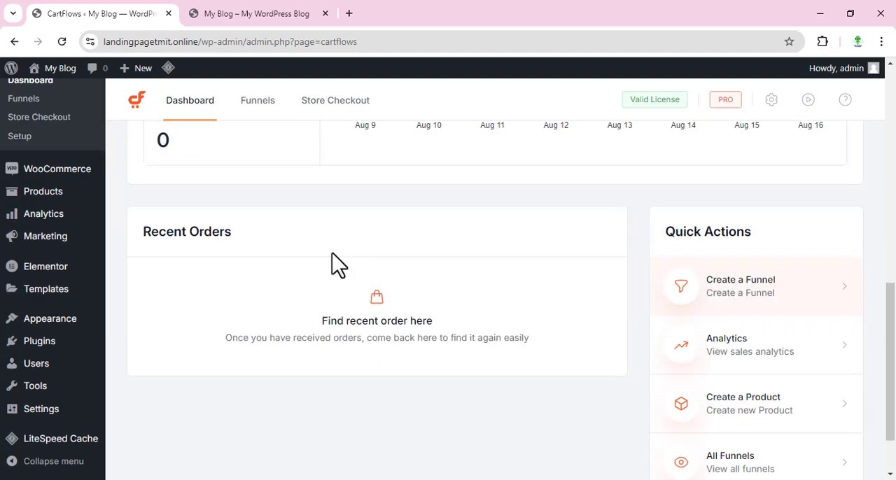
pyautogui.scroll(5, 334, 262)
pyautogui.scroll(3, 333, 306)
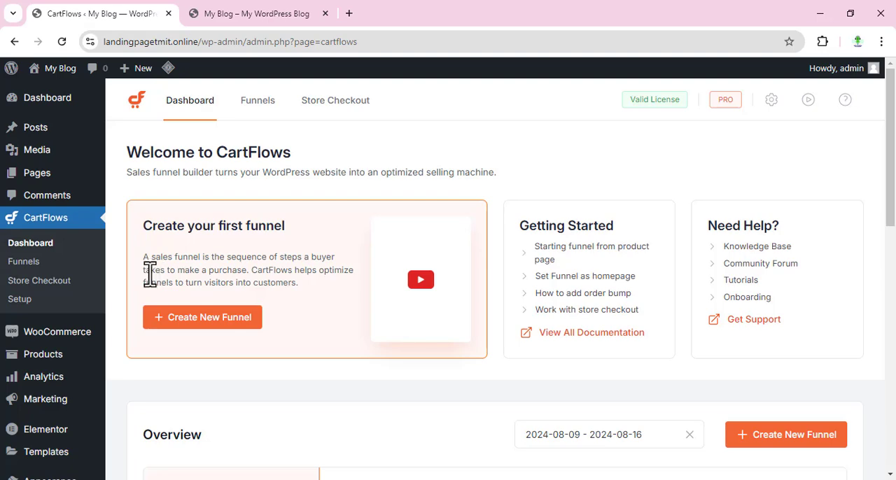
pyautogui.scroll(-1, 129, 357)
pyautogui.scroll(-4, 128, 349)
pyautogui.scroll(3, 130, 350)
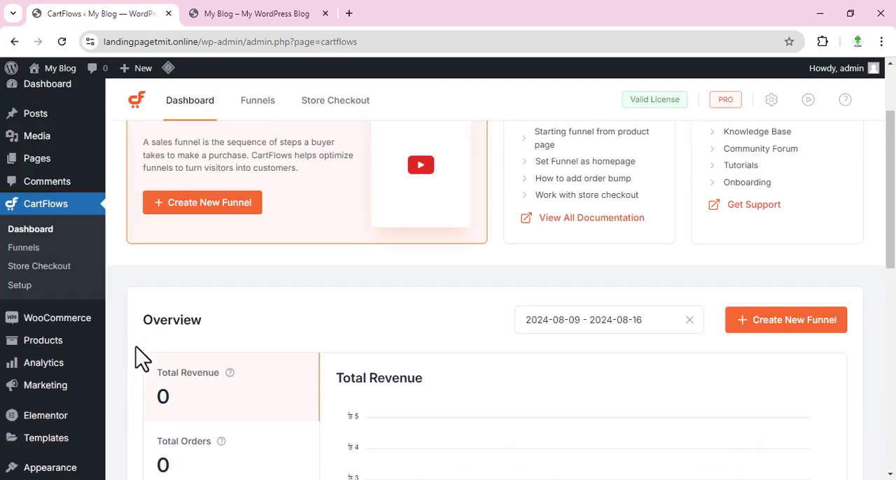